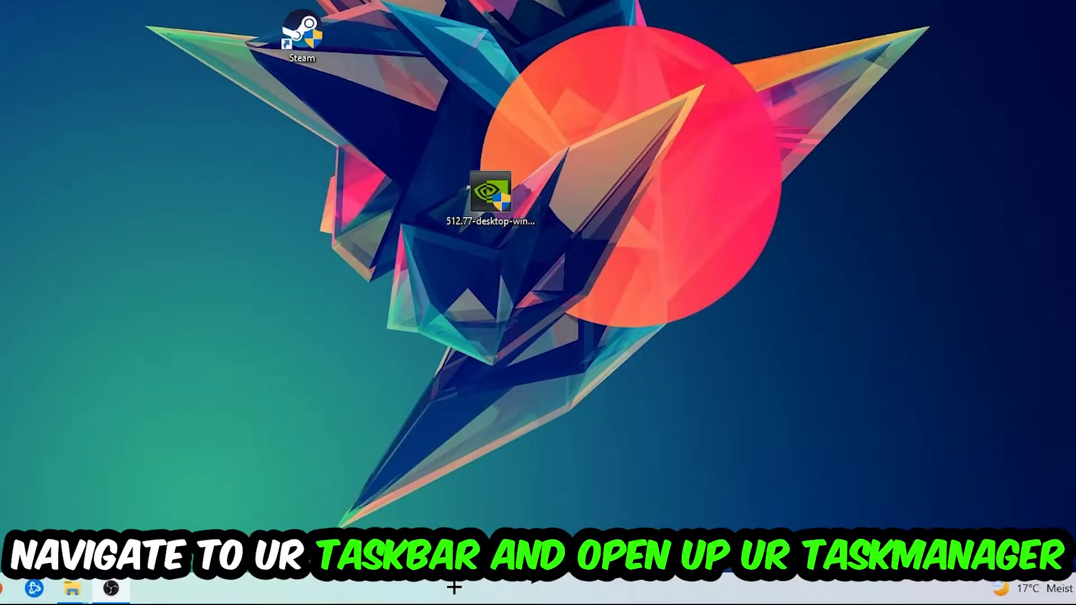
Step: Open Task Manager maximised, check the Microsoft Text Input Application process, then close it
{"action": "right_click", "coordinate": [455, 588]}
{"action": "left_click", "coordinate": [543, 512]}
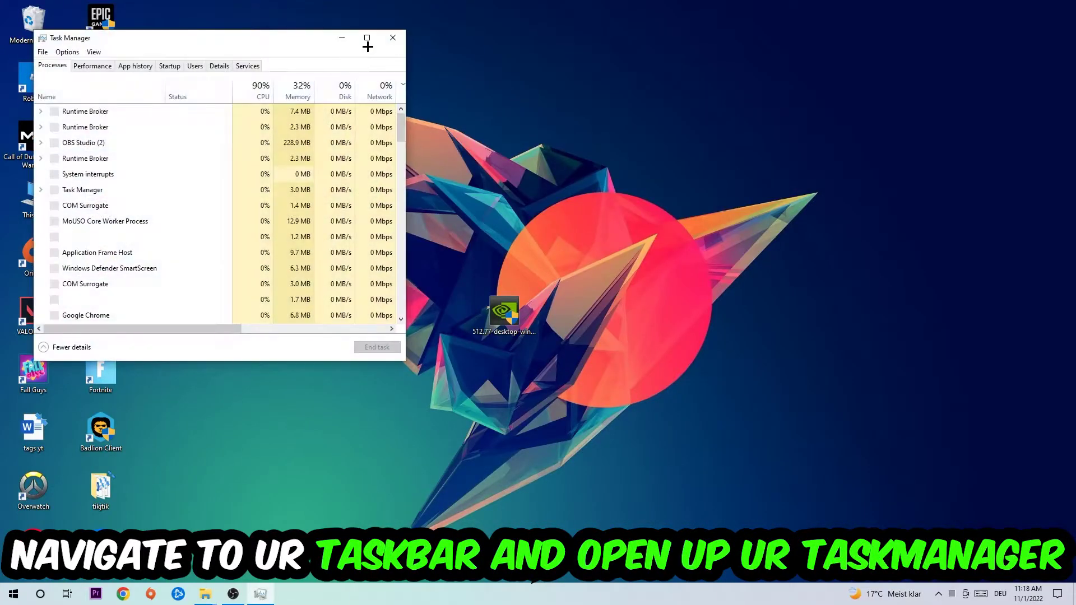
{"action": "left_click", "coordinate": [366, 14]}
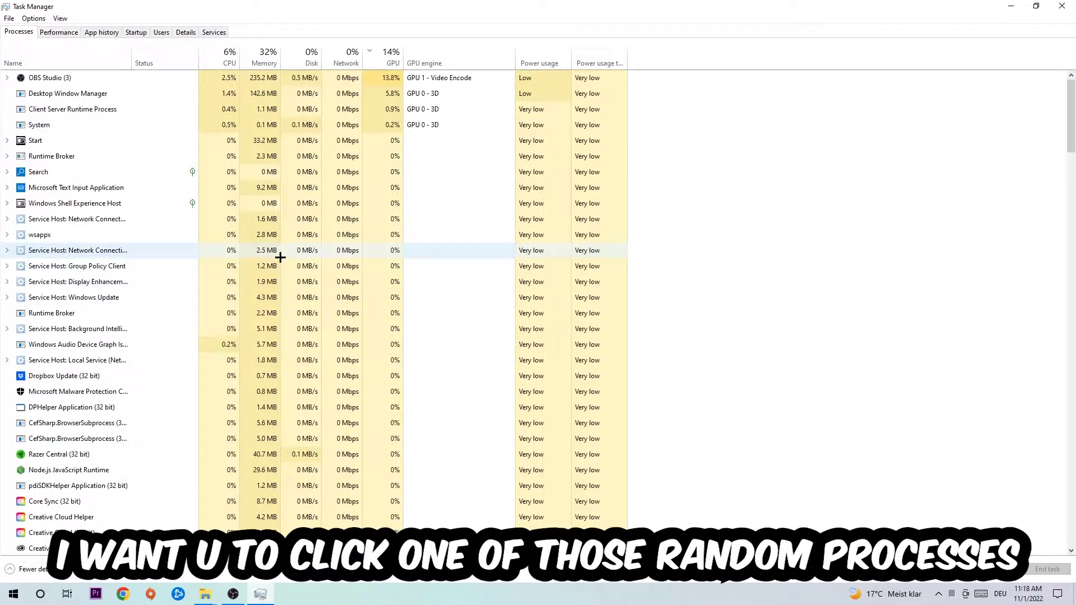
{"action": "left_click", "coordinate": [223, 189]}
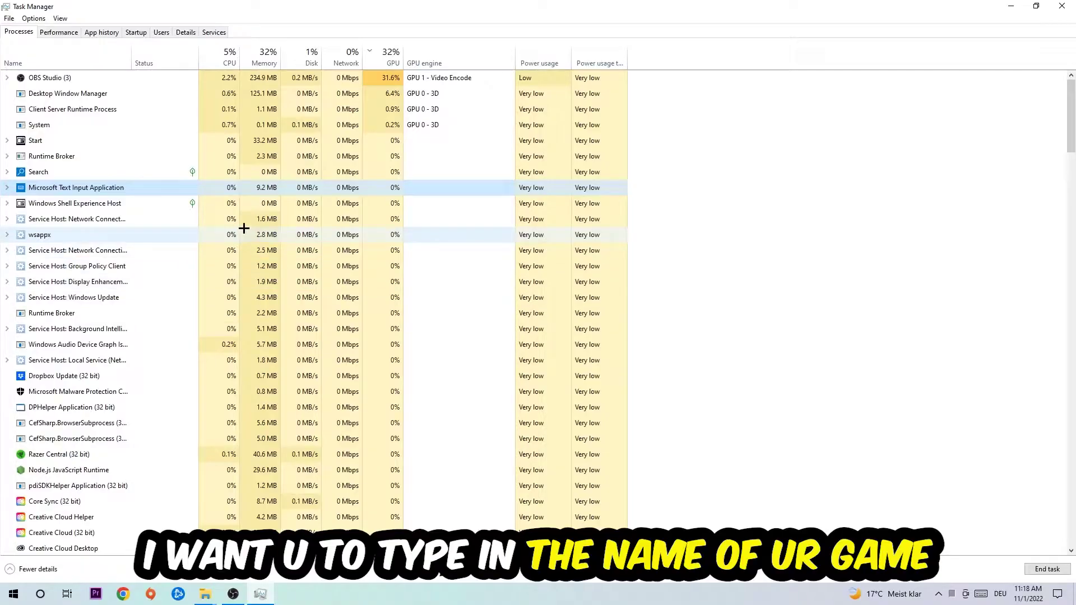
{"action": "right_click", "coordinate": [244, 188]}
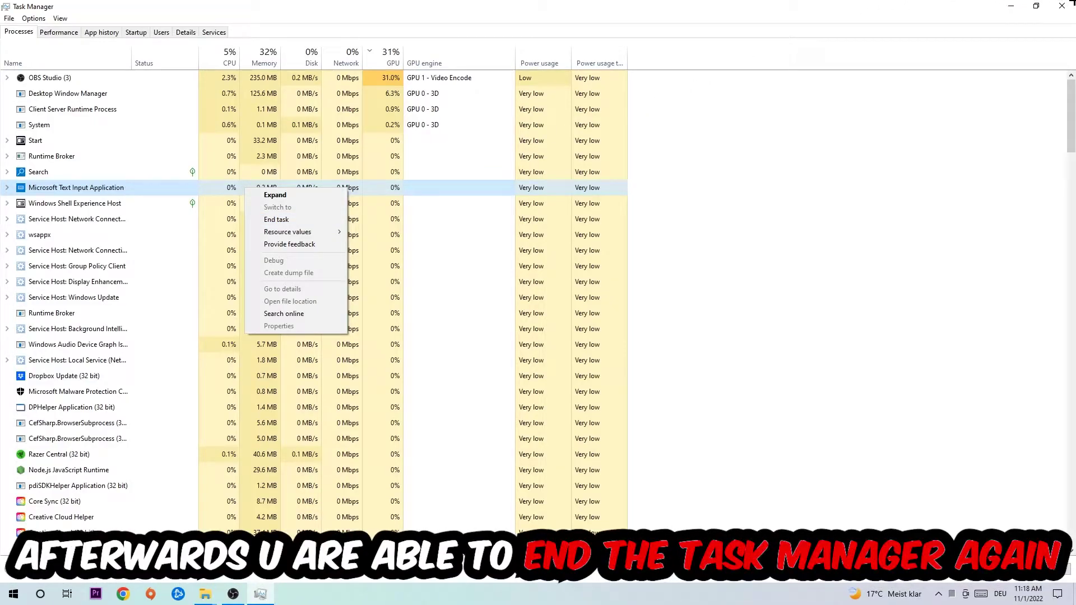
{"action": "left_click", "coordinate": [1061, 6]}
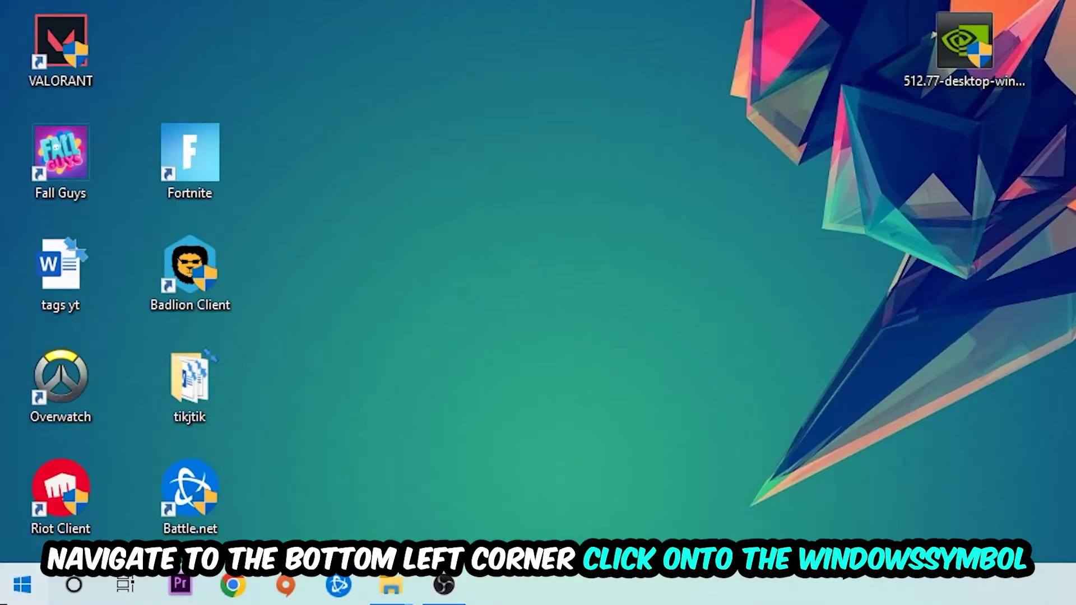
Step: Launch Windows Settings from Start and go to Update & Security
{"action": "left_click", "coordinate": [13, 594]}
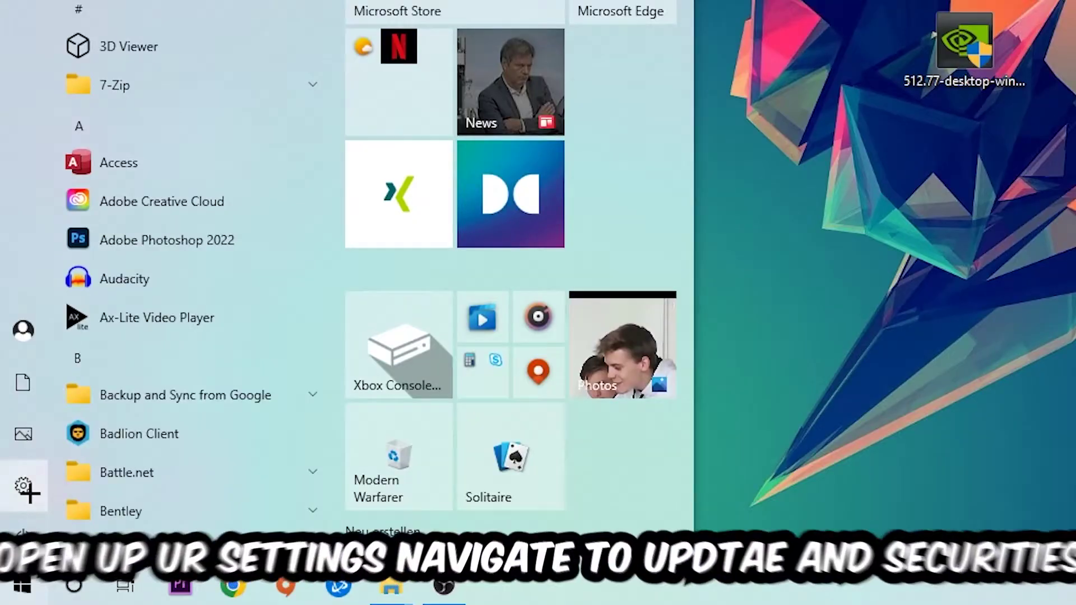
{"action": "left_click", "coordinate": [23, 538]}
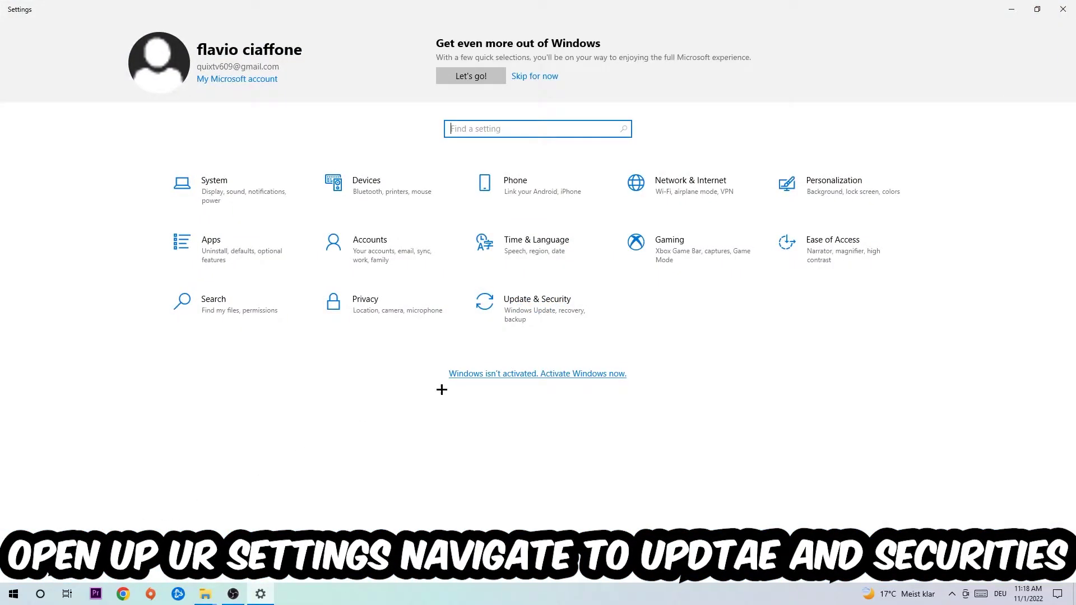
{"action": "left_click", "coordinate": [551, 308]}
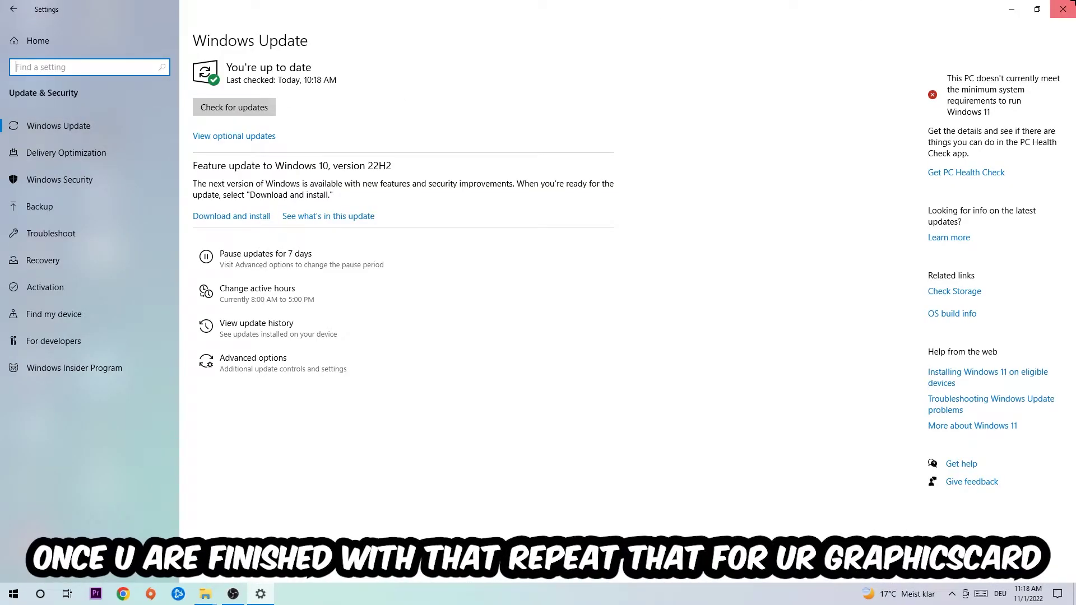
Step: Close Settings, put the NVIDIA driver file in the left column and centre Steam
{"action": "left_click", "coordinate": [1071, 5]}
{"action": "left_click_drag", "start_coordinate": [503, 313], "coordinate": [370, 313]}
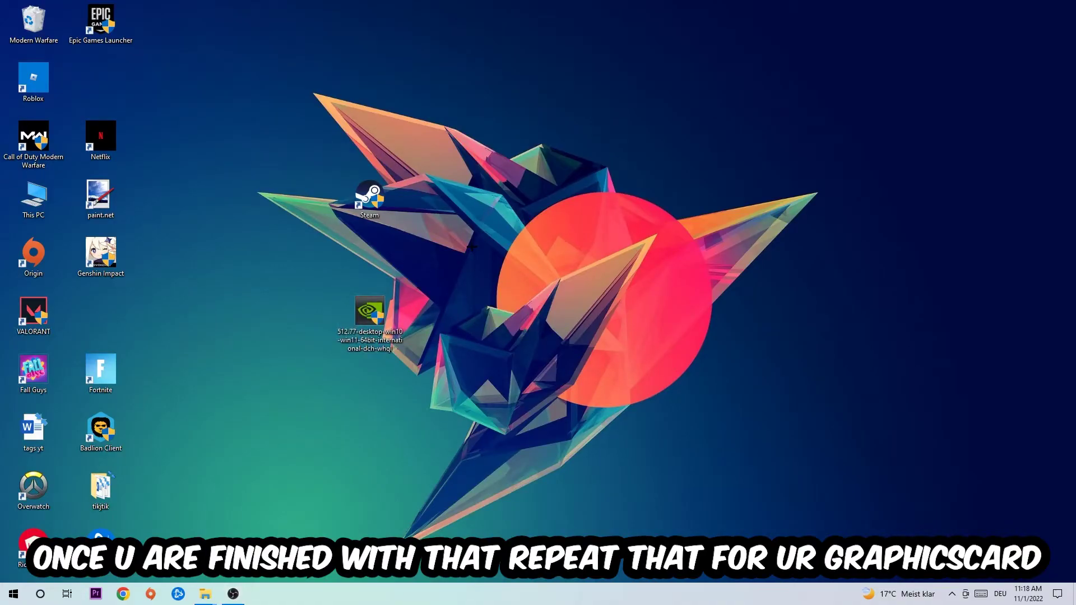
{"action": "left_click_drag", "start_coordinate": [505, 313], "coordinate": [101, 313]}
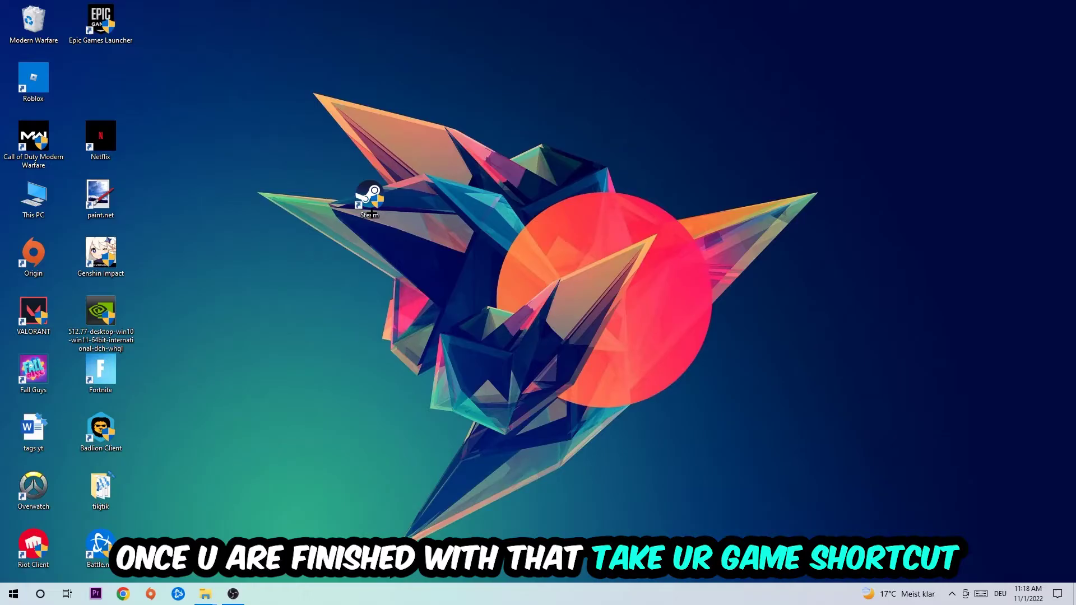
{"action": "mouse_move", "coordinate": [368, 198]}
{"action": "left_mouse_down"}
{"action": "mouse_move", "coordinate": [572, 253]}
{"action": "mouse_move", "coordinate": [499, 239]}
{"action": "mouse_move", "coordinate": [640, 252]}
{"action": "mouse_move", "coordinate": [523, 239]}
{"action": "left_mouse_up"}
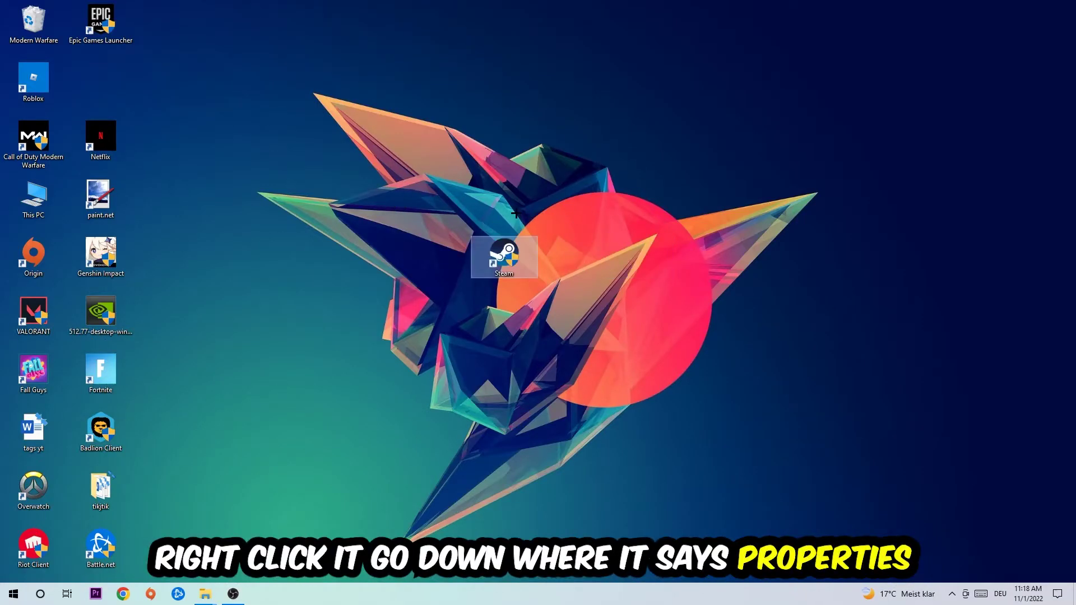
Step: Make Steam's shortcut run in Windows 8 compatibility mode as administrator, and apply
{"action": "right_click", "coordinate": [516, 240]}
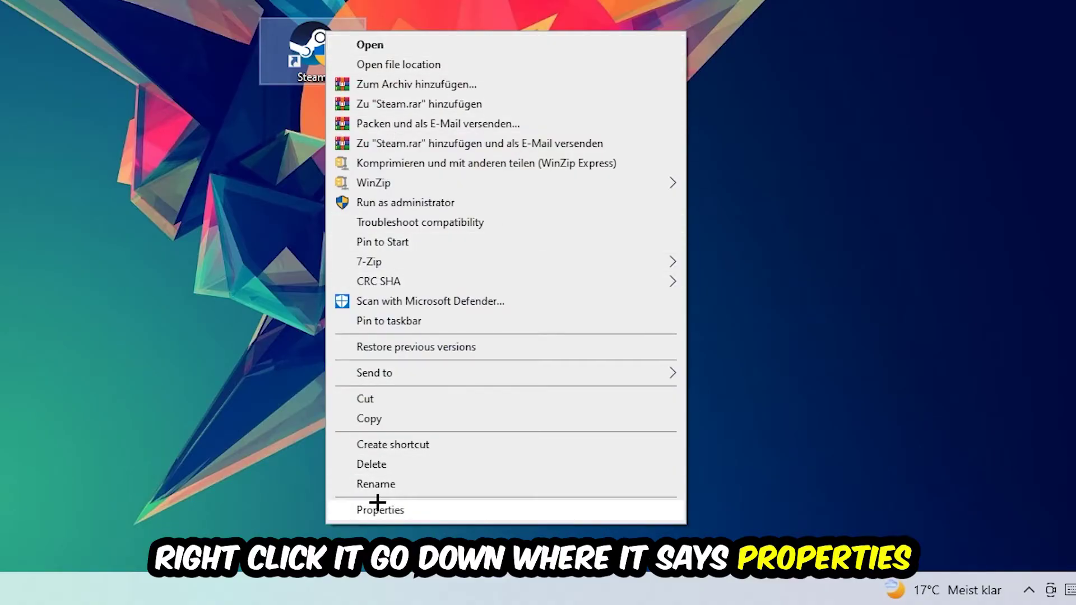
{"action": "left_click", "coordinate": [378, 508]}
{"action": "left_click", "coordinate": [889, 310]}
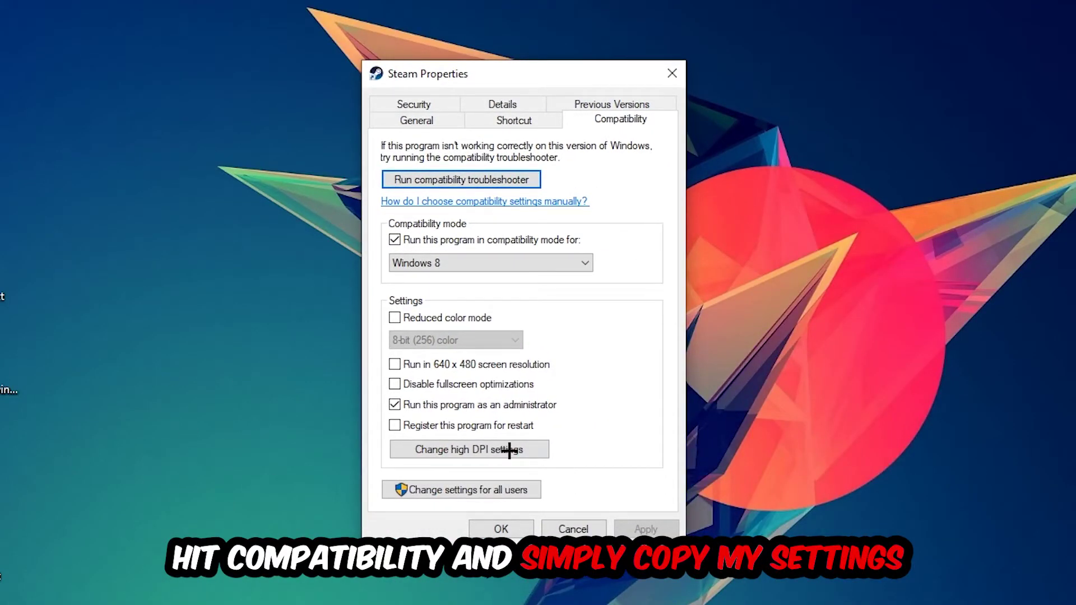
{"action": "left_click", "coordinate": [394, 240]}
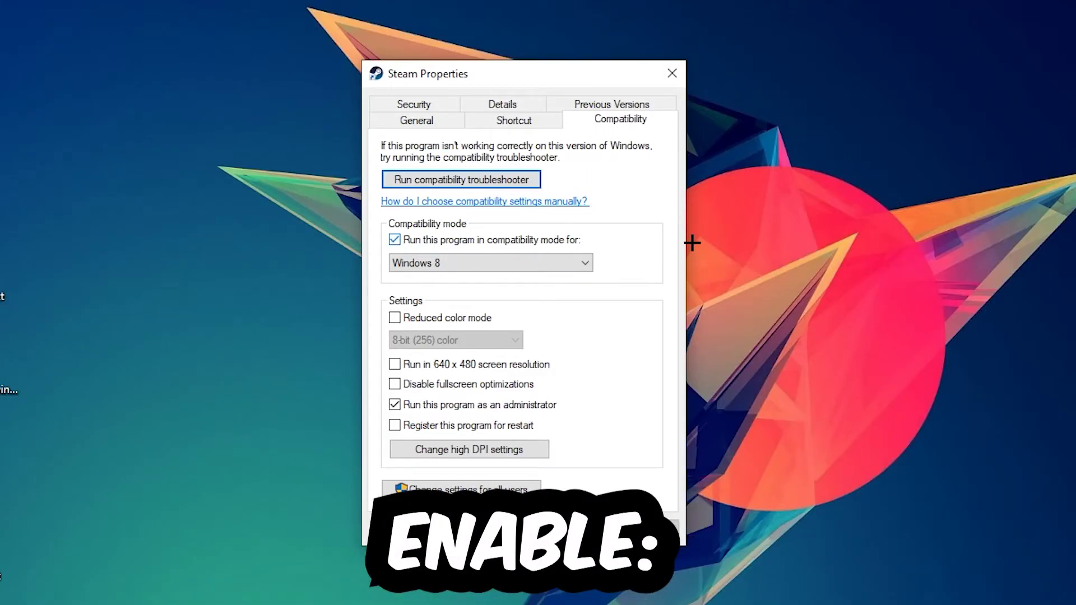
{"action": "left_click", "coordinate": [496, 263]}
{"action": "left_click", "coordinate": [487, 289]}
{"action": "key", "text": "Return"}
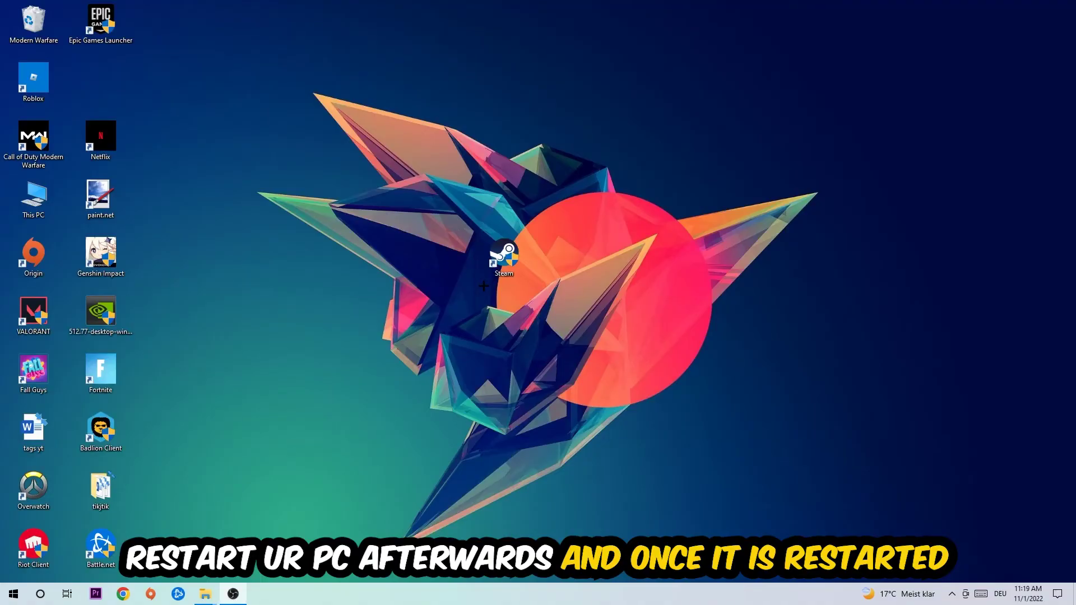
Step: Drag the shield-marked Steam shortcut up toward the top of the wallpaper artwork
{"action": "left_click_drag", "start_coordinate": [486, 286], "coordinate": [436, 174]}
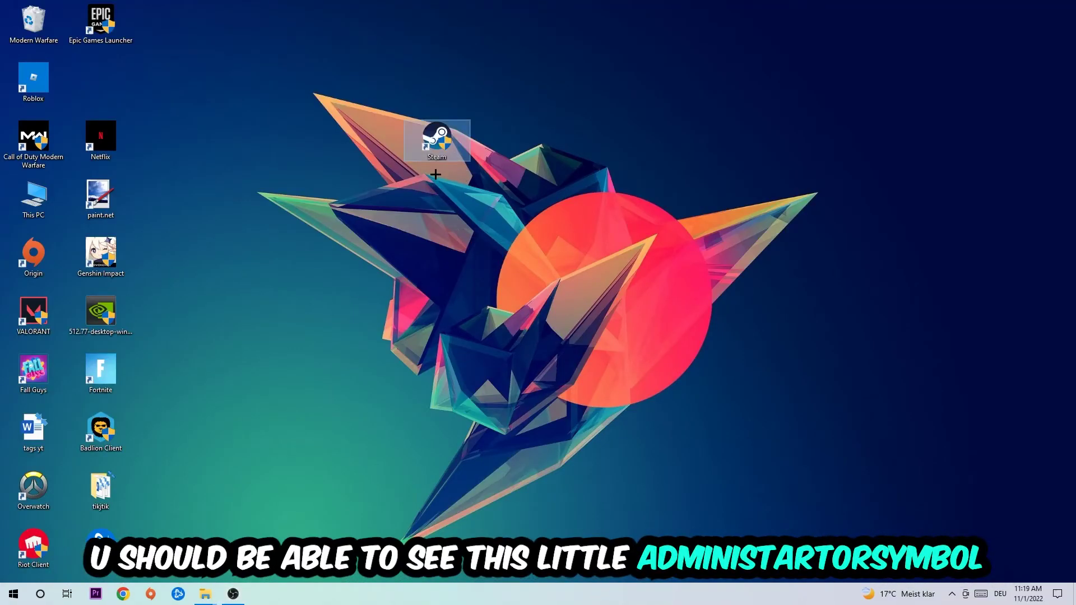